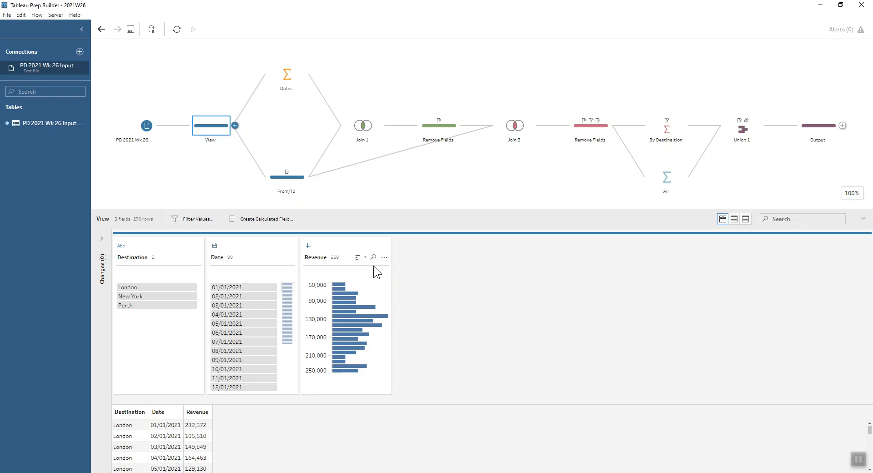
Review the View step's rows for 05/01/2021, the Dates aggregation, and the Date From calculation in the From/To step
{"action": "left_click", "coordinate": [242, 325]}
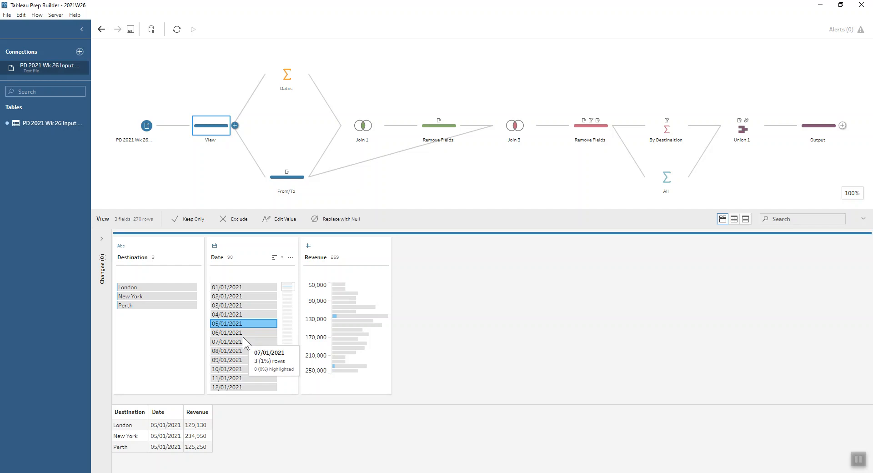
{"action": "left_click", "coordinate": [277, 81]}
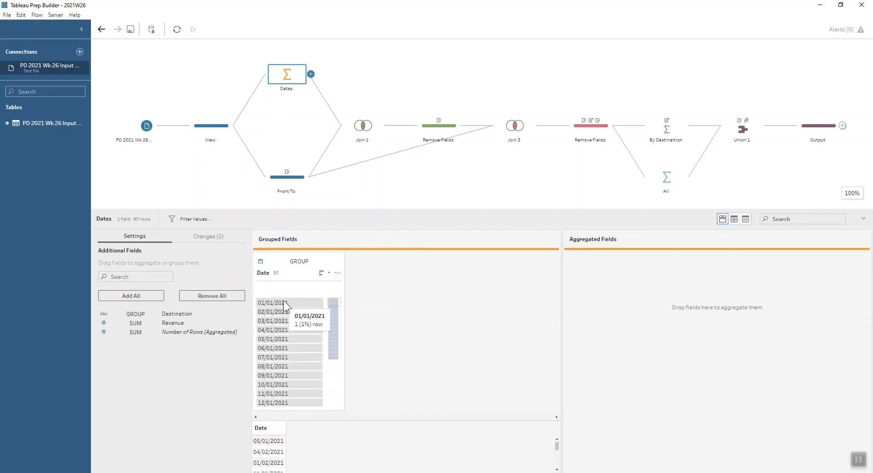
{"action": "left_click", "coordinate": [293, 179]}
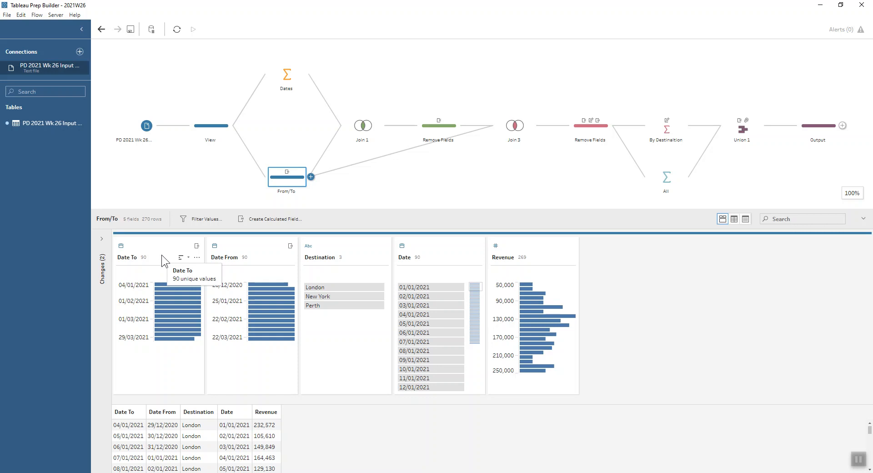
{"action": "left_click", "coordinate": [102, 238]}
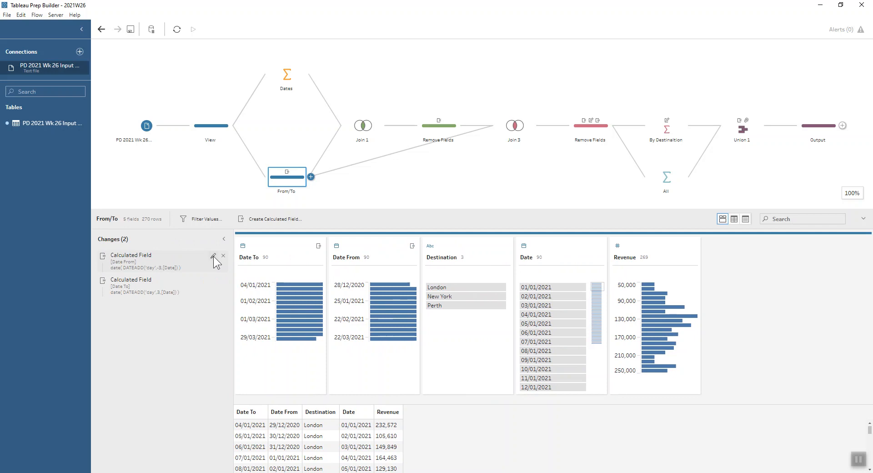
{"action": "left_click", "coordinate": [213, 256]}
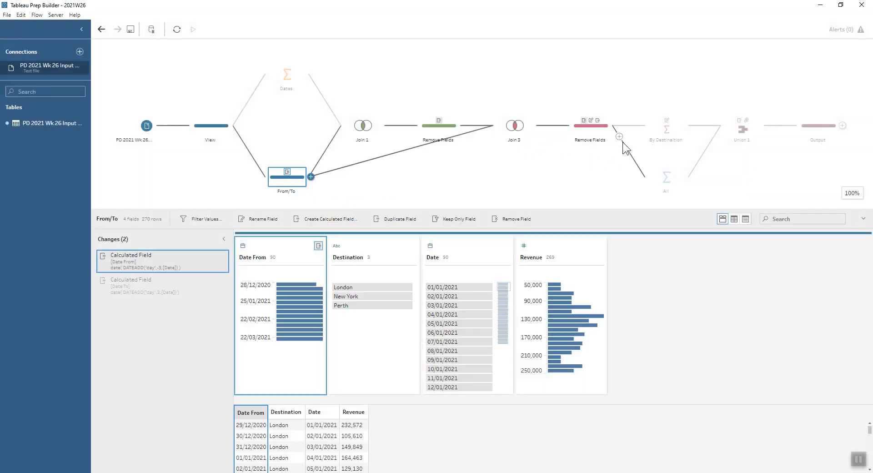
{"action": "left_click", "coordinate": [623, 140]}
Examine the Join 1 result rows for London on 05/01/2021
{"action": "left_click", "coordinate": [361, 127]}
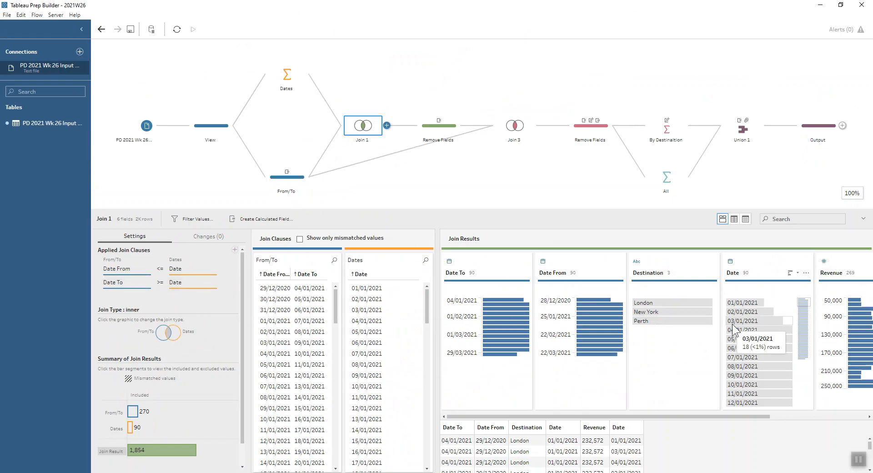
{"action": "left_click", "coordinate": [742, 339]}
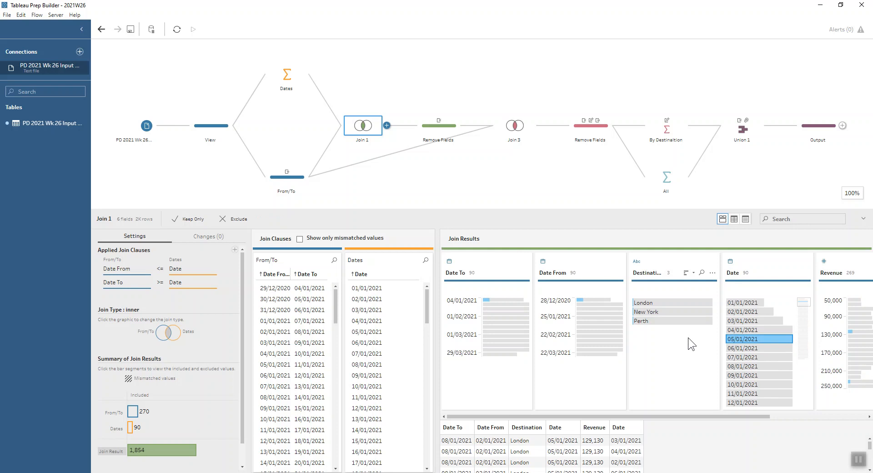
{"action": "left_click", "coordinate": [672, 304]}
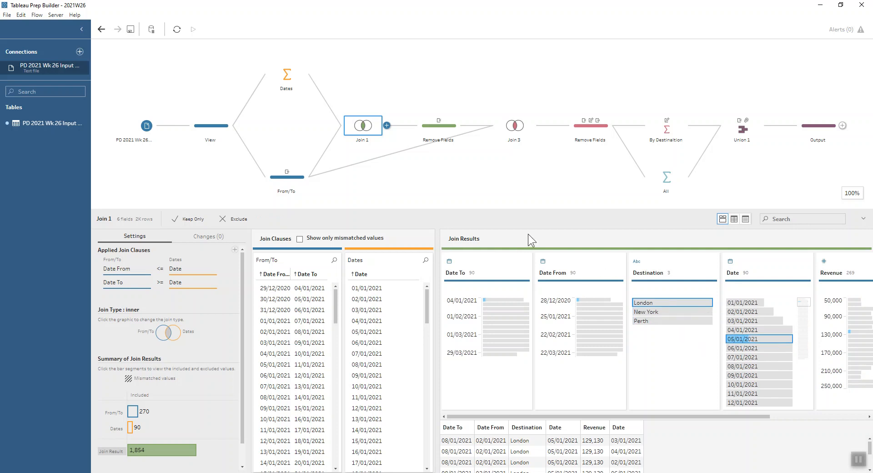
{"action": "left_click_drag", "start_coordinate": [510, 200], "coordinate": [511, 121]}
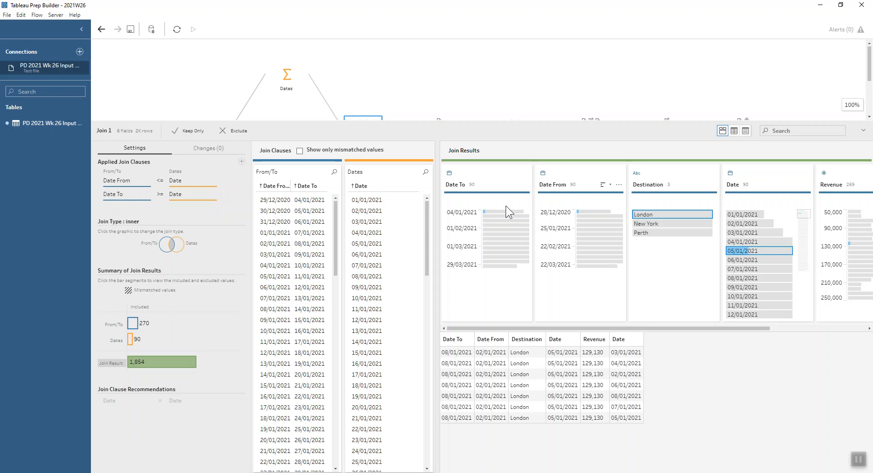
{"action": "left_click_drag", "start_coordinate": [478, 136], "coordinate": [476, 202]}
Delete the Remove Fields change in the step after Join 1 and examine its London rows for 05/01/2021
{"action": "left_click", "coordinate": [426, 131]}
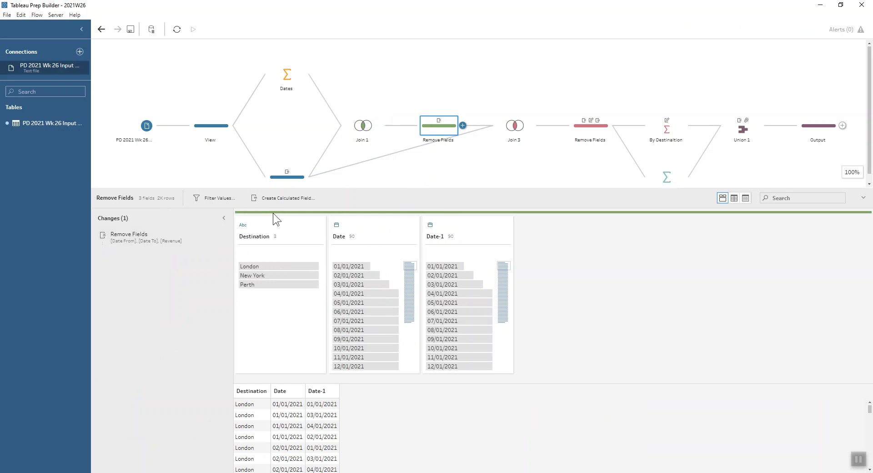
{"action": "left_click", "coordinate": [223, 235]}
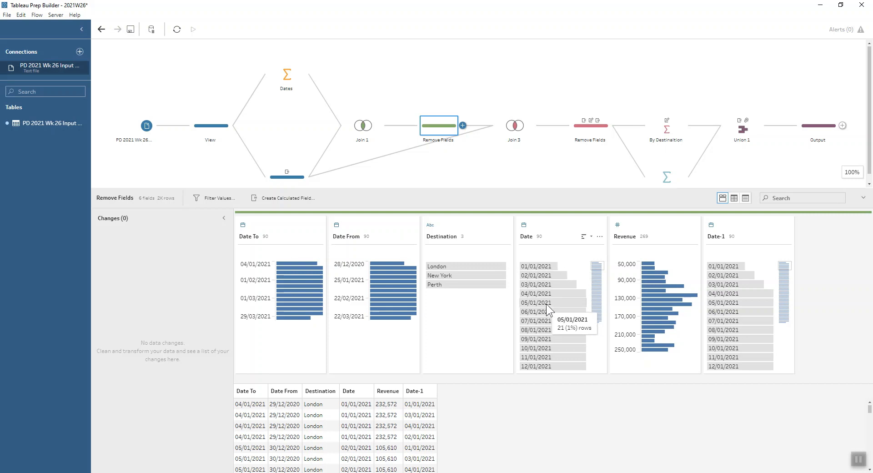
{"action": "left_click", "coordinate": [547, 305]}
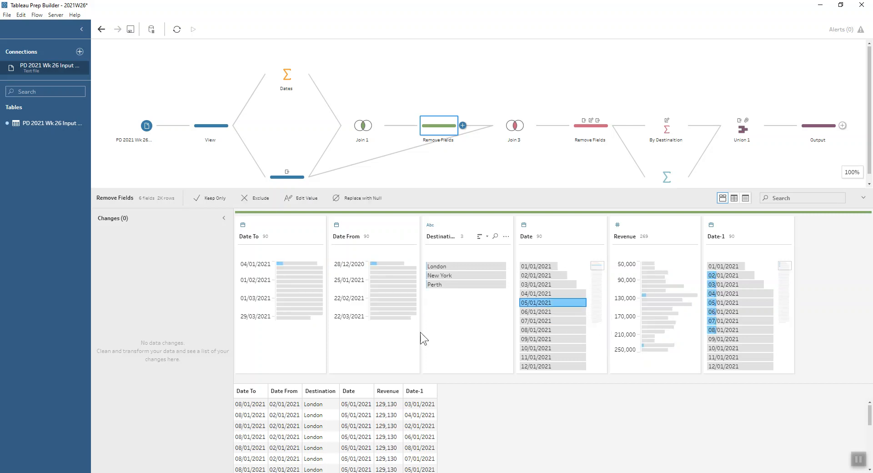
{"action": "left_click", "coordinate": [450, 266]}
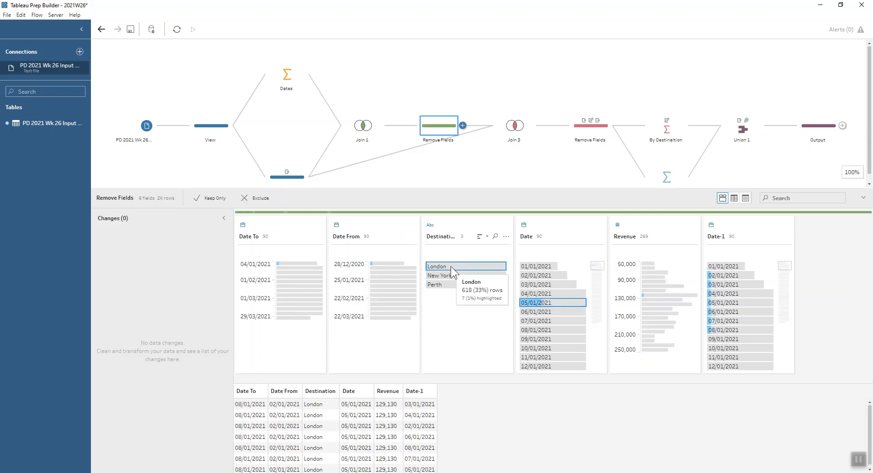
{"action": "left_click_drag", "start_coordinate": [432, 187], "coordinate": [433, 149]}
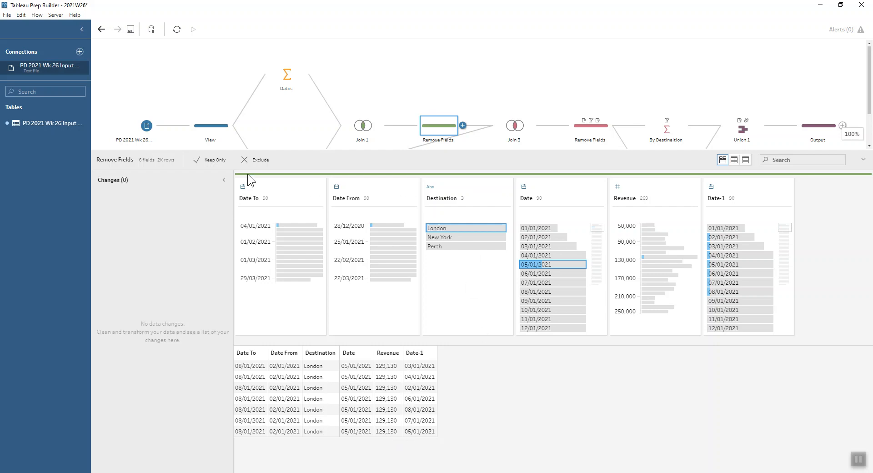
Remove the Date To, Date From and Revenue fields in the cleaning step after Join 1
{"action": "left_click", "coordinate": [291, 187]}
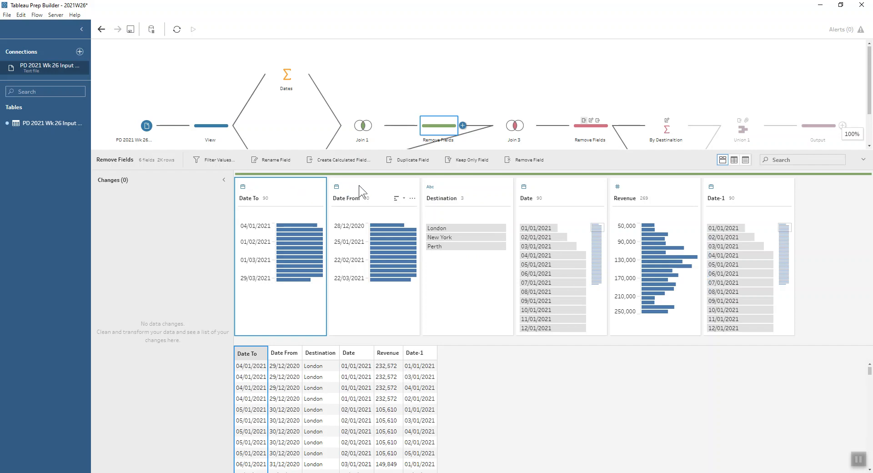
{"action": "left_click", "coordinate": [359, 184], "text": "ctrl"}
{"action": "left_click", "coordinate": [643, 187], "text": "ctrl"}
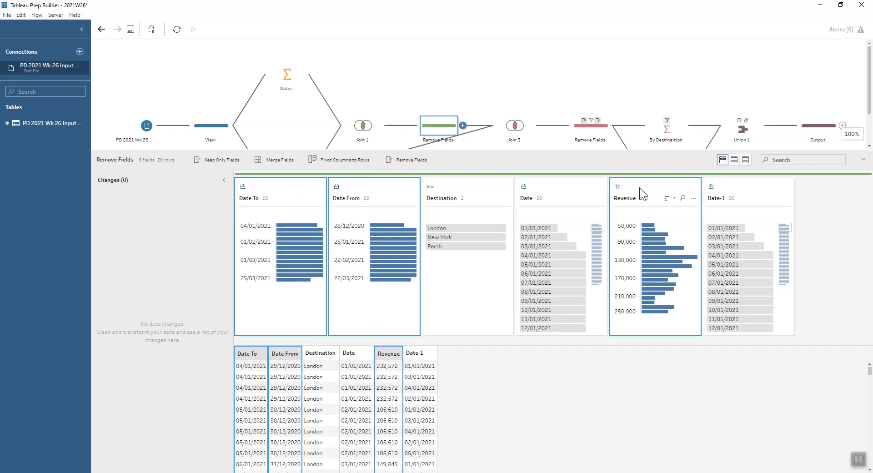
{"action": "left_click", "coordinate": [407, 160]}
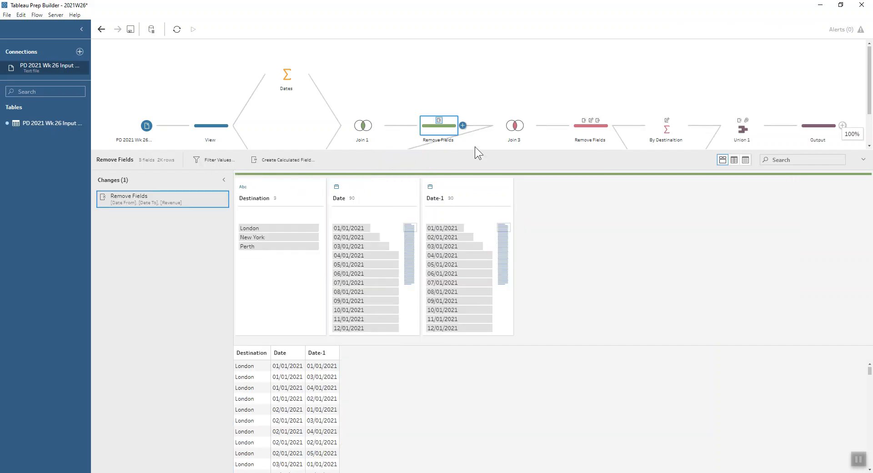
{"action": "left_click_drag", "start_coordinate": [478, 152], "coordinate": [480, 221]}
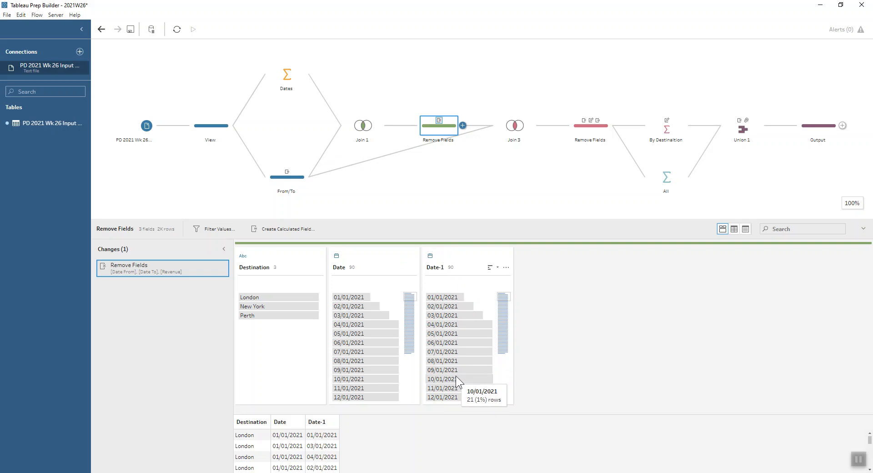
Review the Join 3 clauses and examine London's rows for 05/01/2021 in the Remove Fields step that follows it
{"action": "left_click", "coordinate": [513, 125]}
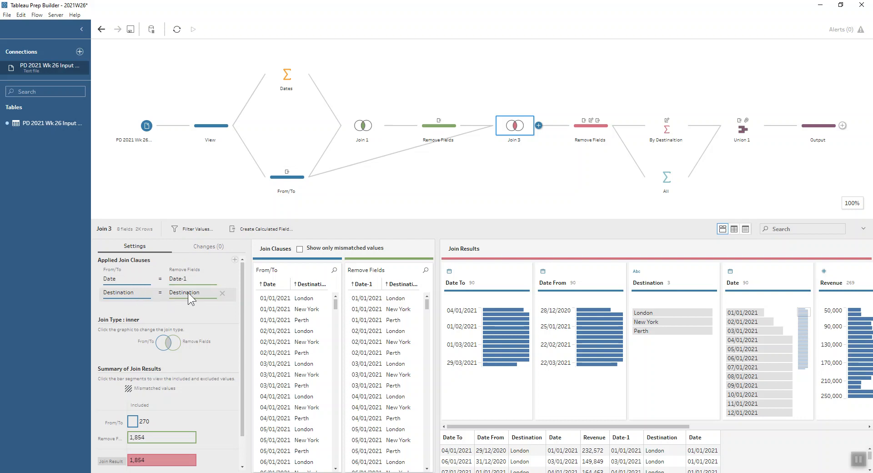
{"action": "left_click", "coordinate": [595, 133]}
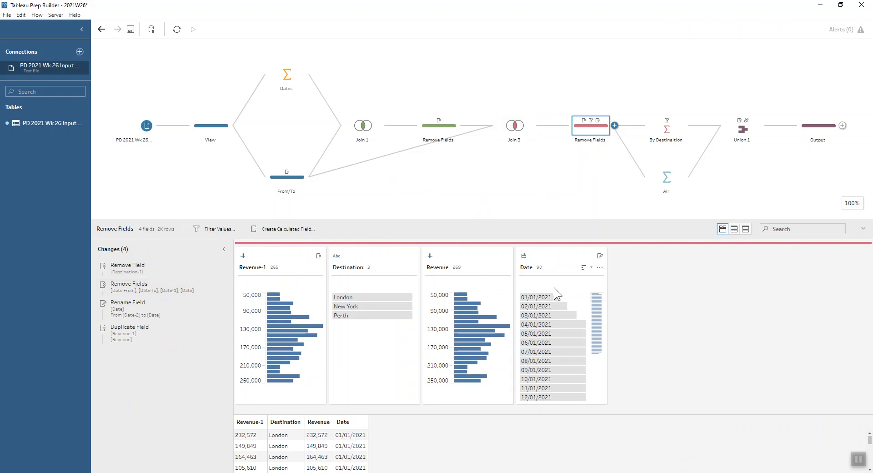
{"action": "left_click", "coordinate": [544, 337]}
{"action": "left_click_drag", "start_coordinate": [456, 220], "coordinate": [444, 103]}
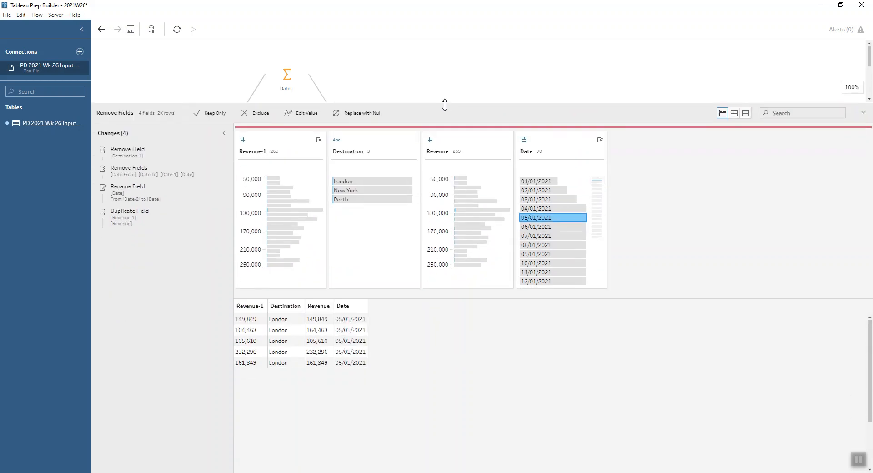
{"action": "left_click", "coordinate": [383, 179]}
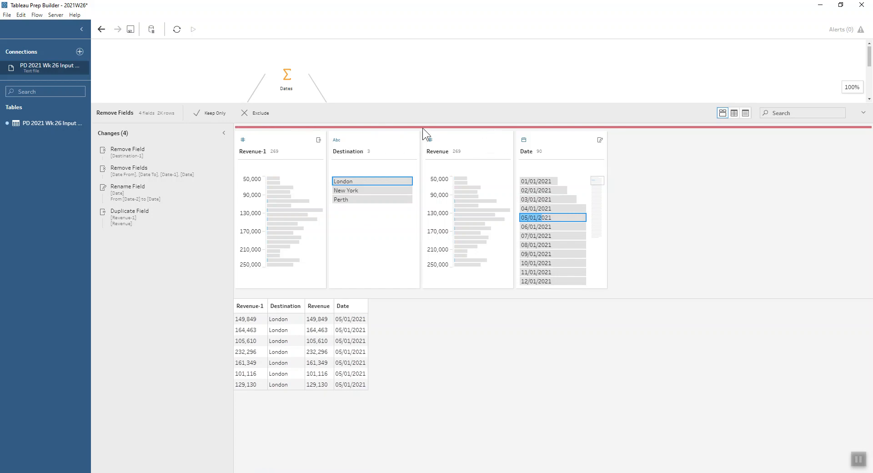
{"action": "left_click_drag", "start_coordinate": [469, 104], "coordinate": [485, 193]}
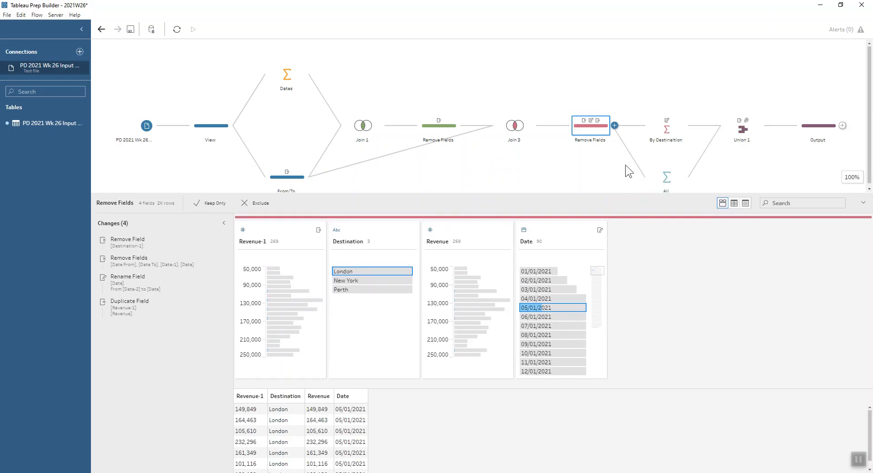
Review the by-destination and All aggregations and the list of changes made in Union 1
{"action": "left_click", "coordinate": [666, 132]}
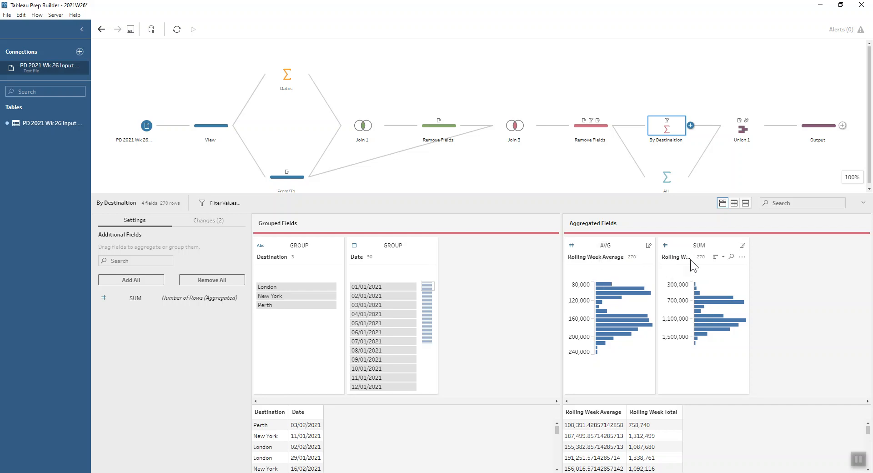
{"action": "left_click", "coordinate": [667, 180]}
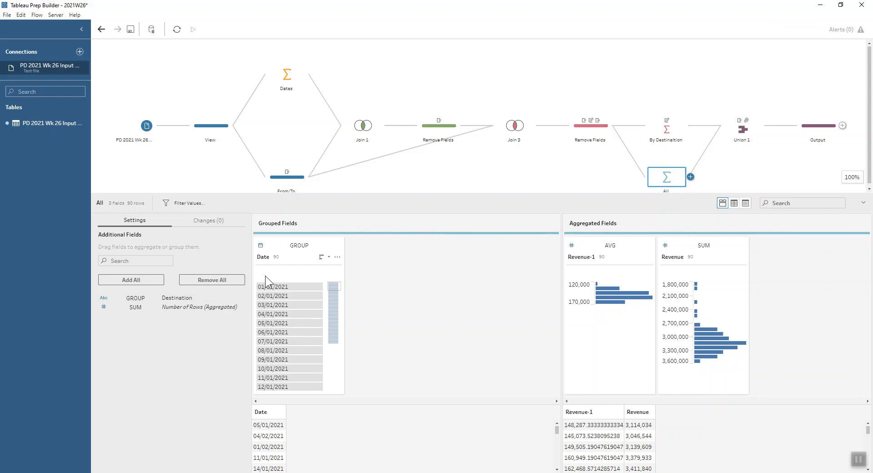
{"action": "left_click", "coordinate": [743, 130]}
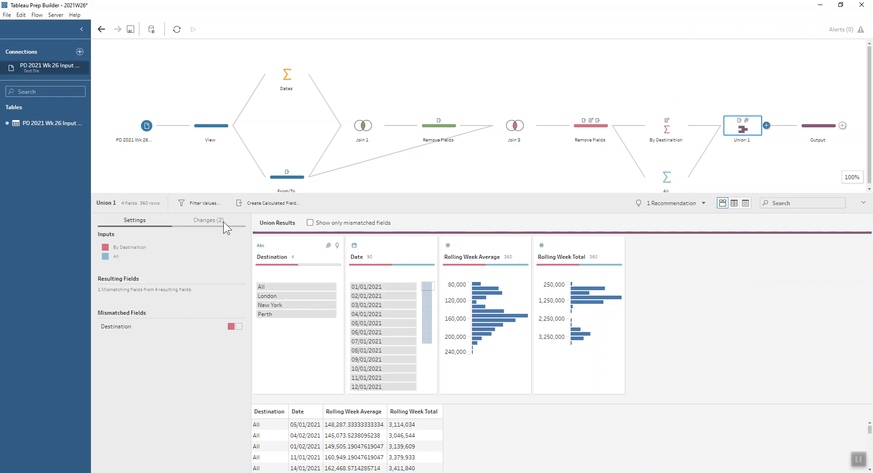
{"action": "left_click", "coordinate": [211, 222]}
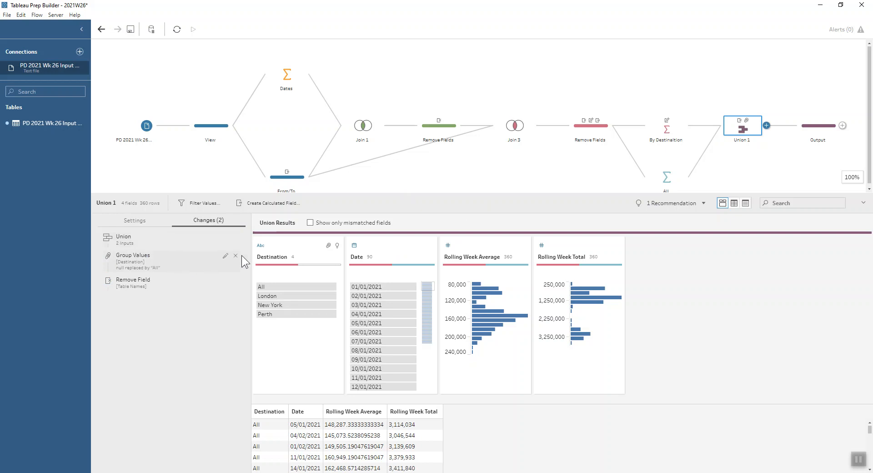
Union the All aggregation with the by-destination one, merging Revenue into Rolling Week Total and Revenue-1 into Rolling Week Average
{"action": "left_click_drag", "start_coordinate": [665, 177], "coordinate": [667, 142]}
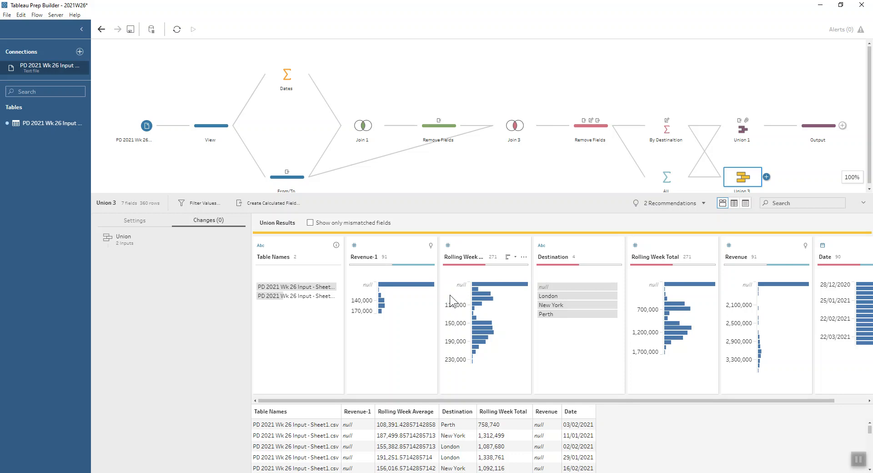
{"action": "left_click", "coordinate": [772, 242]}
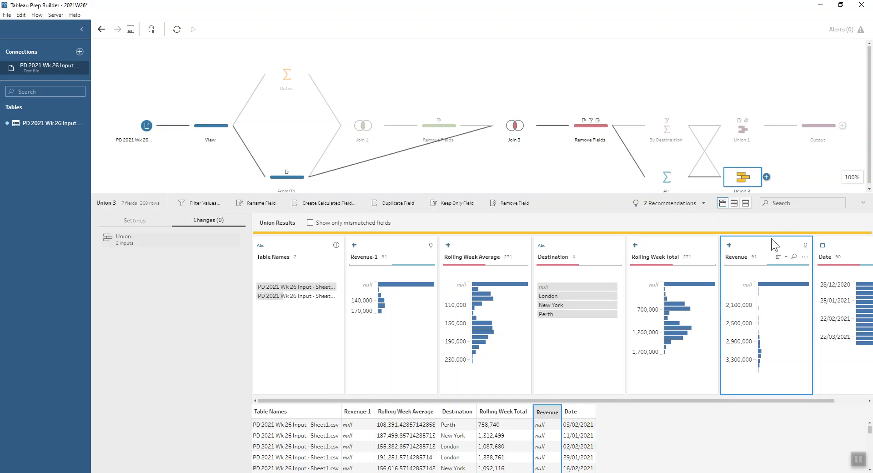
{"action": "left_click_drag", "start_coordinate": [770, 241], "coordinate": [658, 253]}
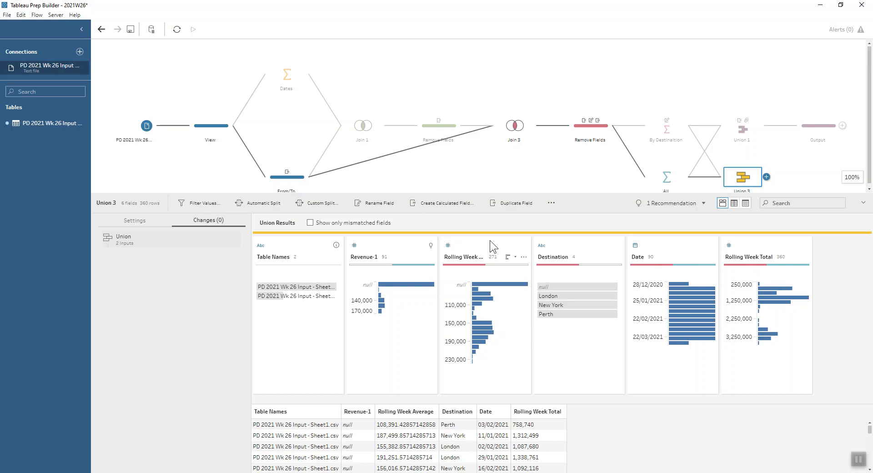
{"action": "left_click_drag", "start_coordinate": [378, 243], "coordinate": [453, 274]}
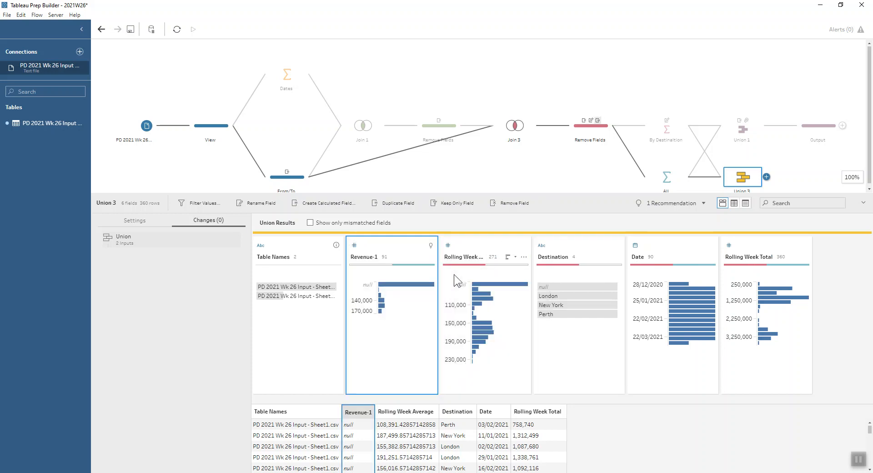
{"action": "left_click_drag", "start_coordinate": [394, 243], "coordinate": [466, 247]}
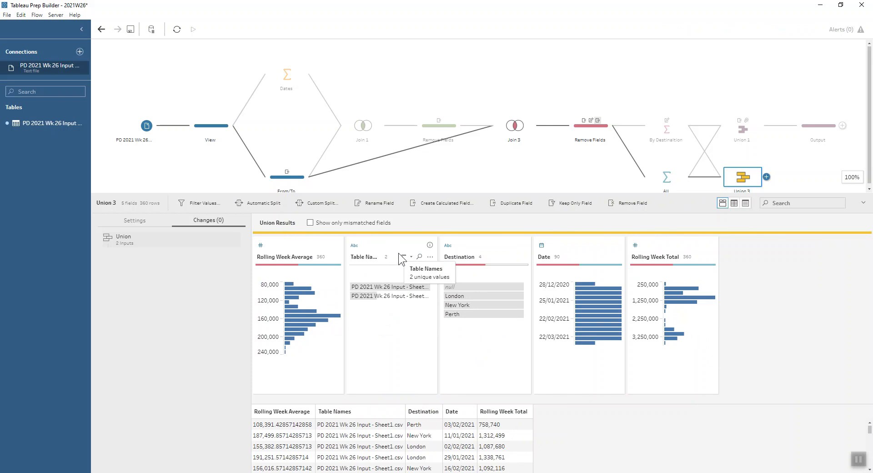
Replace the null value in the new union's Destination field with "All"
{"action": "double_click", "coordinate": [466, 286]}
{"action": "type", "text": "All"}
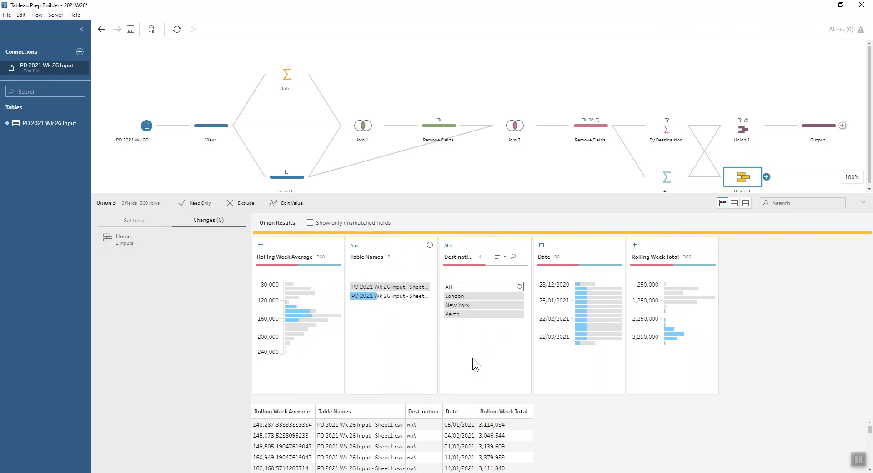
{"action": "key", "text": "Return"}
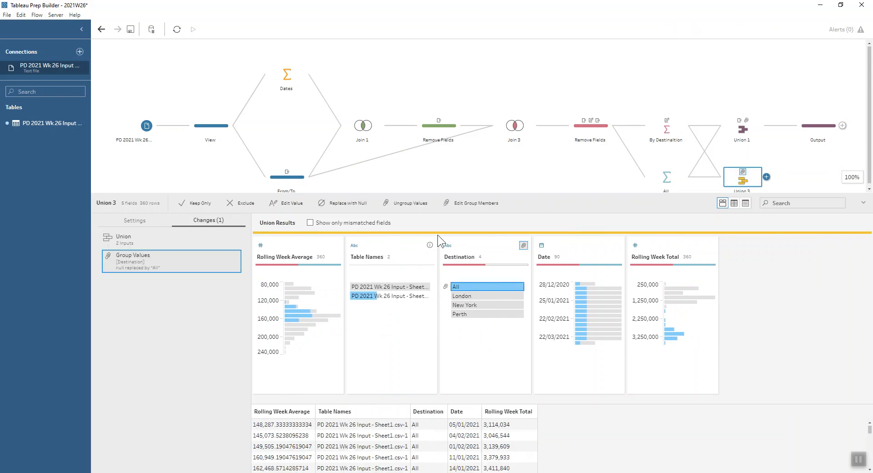
Remove the Table Names field from the new union and place Rolling Week Average between Date and Rolling Week Total
{"action": "left_click", "coordinate": [411, 246]}
{"action": "left_click", "coordinate": [575, 202]}
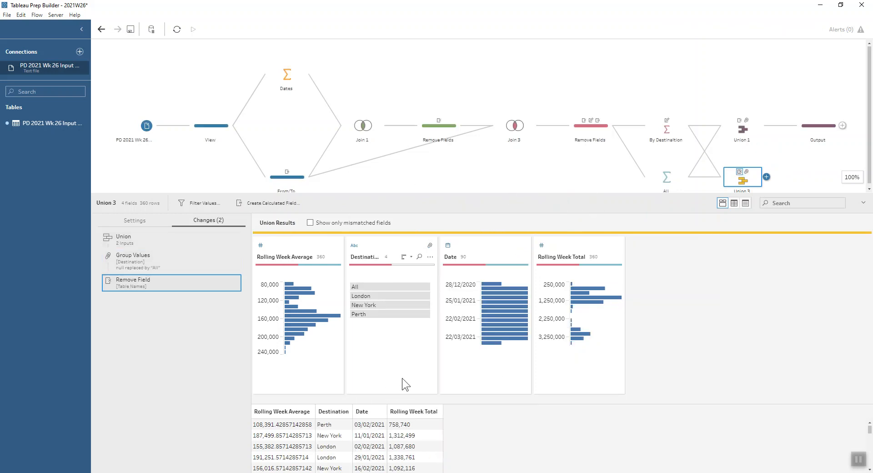
{"action": "left_click_drag", "start_coordinate": [311, 245], "coordinate": [521, 255]}
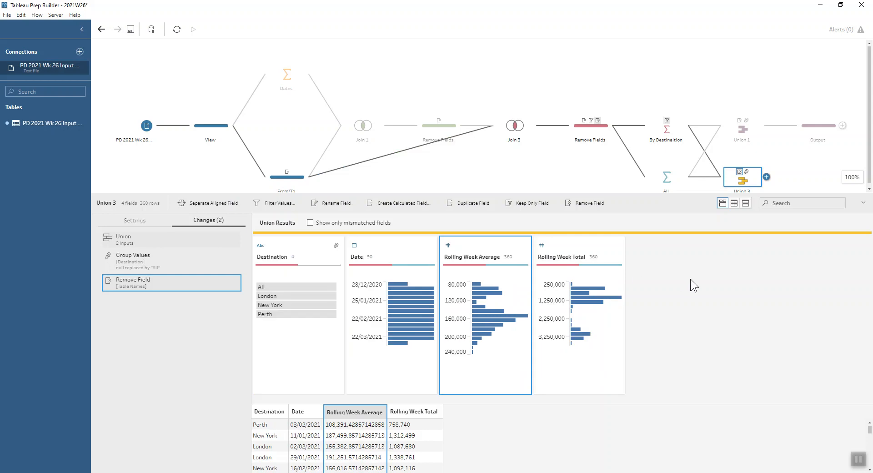